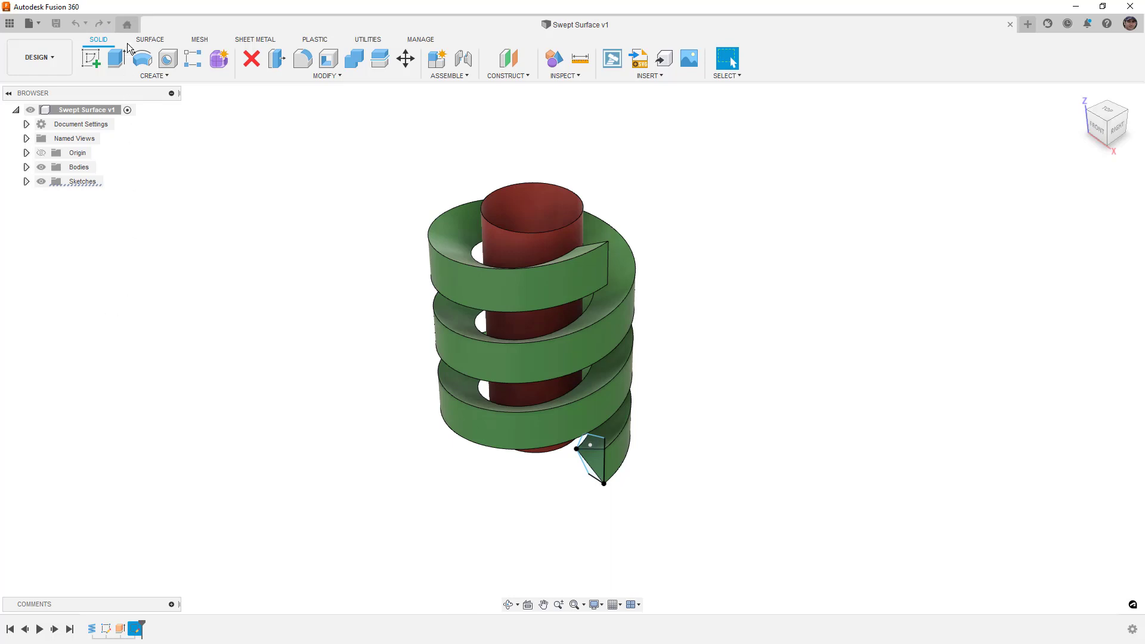
Start a surface Sweep using the three adjoining sketch profiles at the lower end of the green coil
click(151, 40)
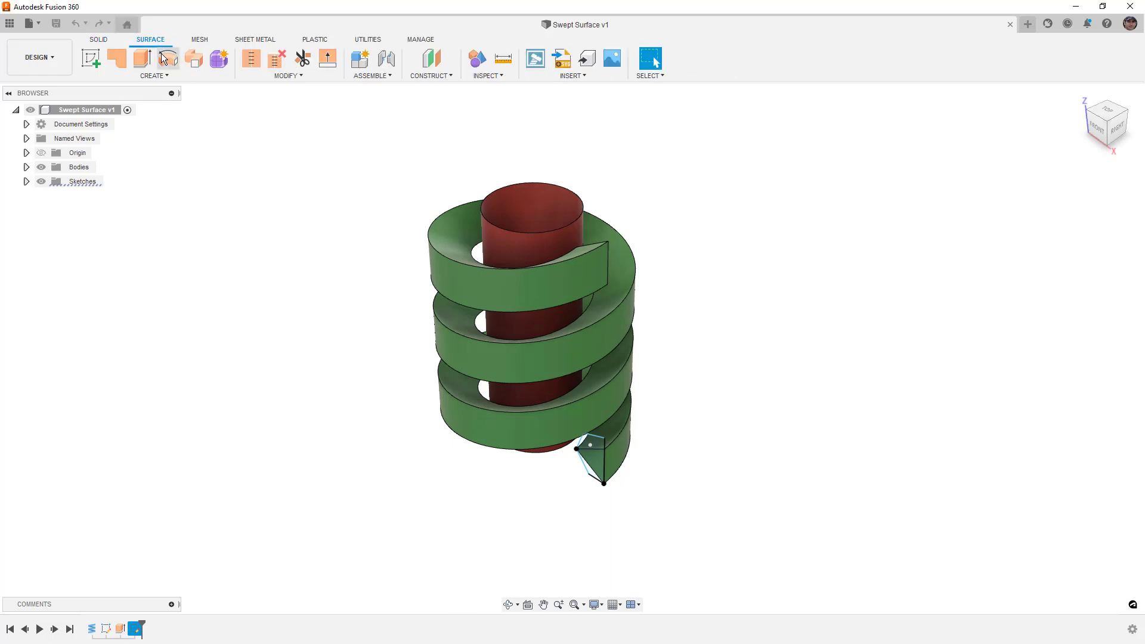
click(194, 72)
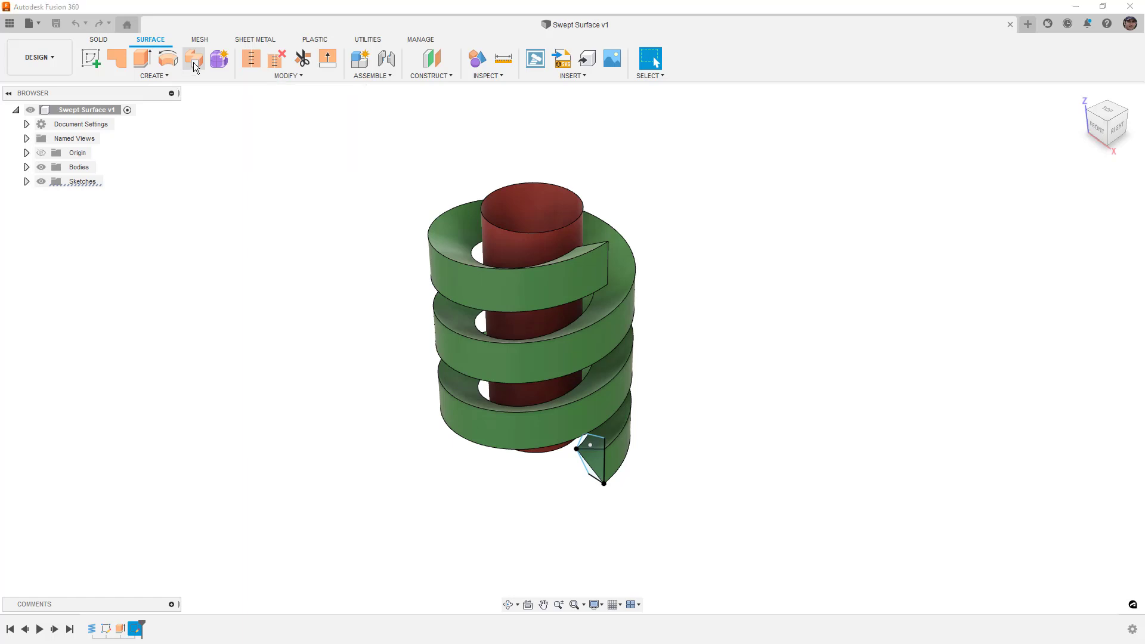
scroll(572, 470, up, 2)
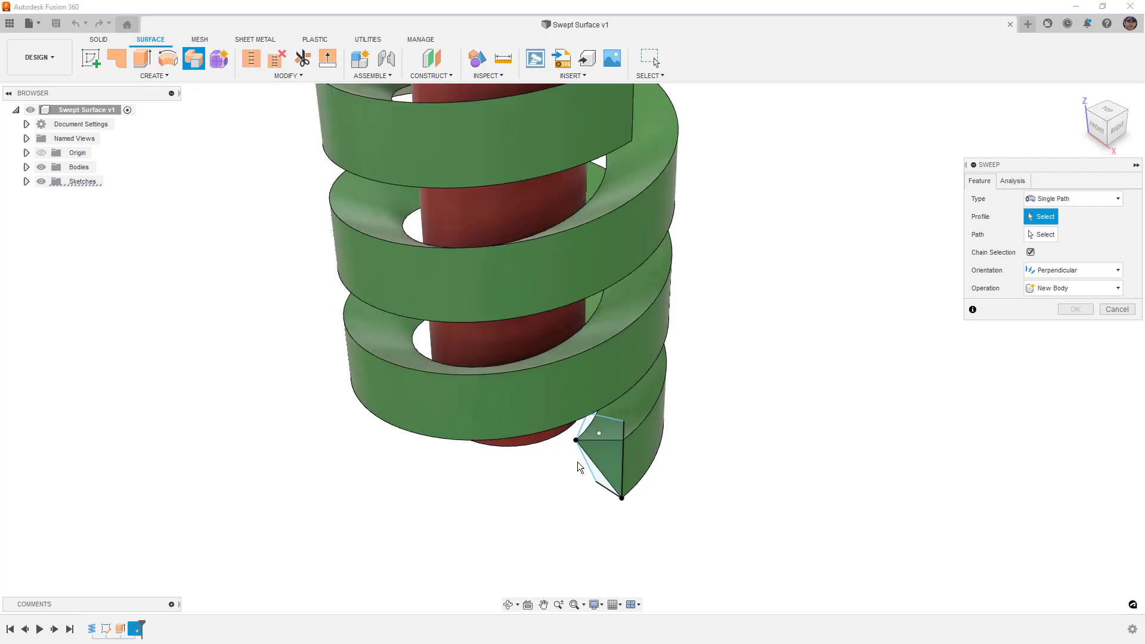
scroll(596, 465, up, 2)
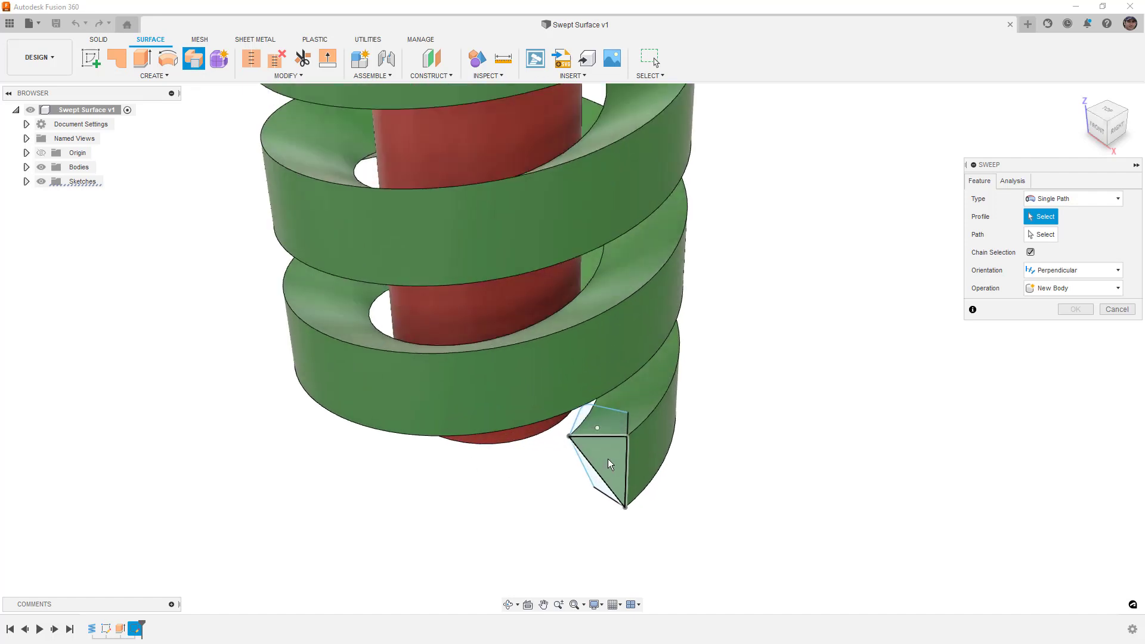
click(613, 423)
click(598, 452)
click(596, 483)
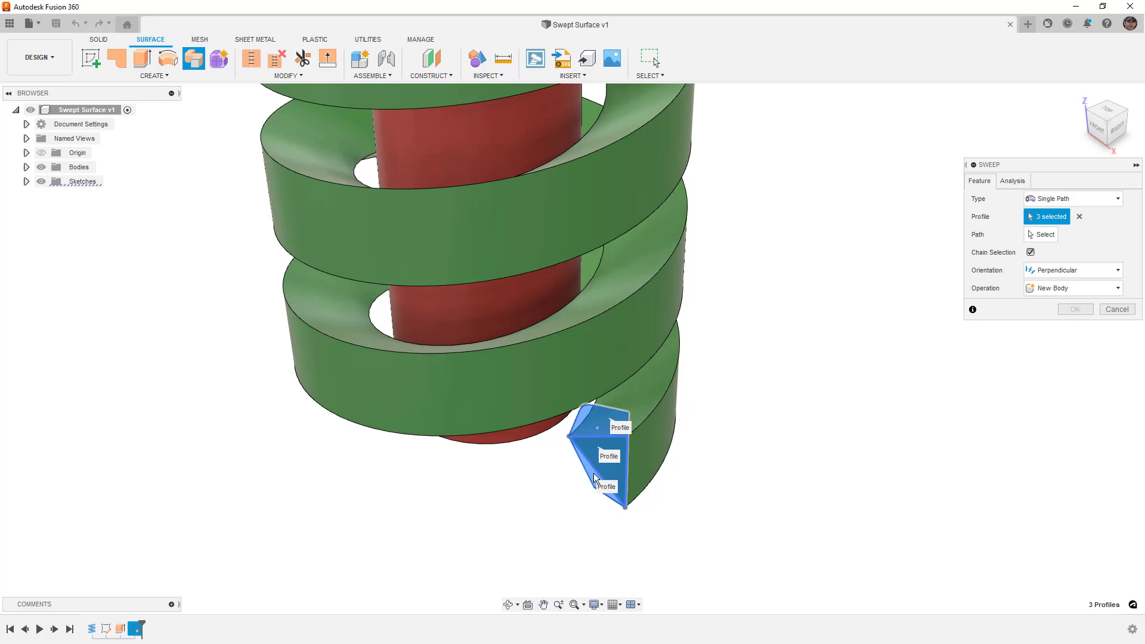
Assign the inner helical edge of the green coil as the sweep path
click(1037, 234)
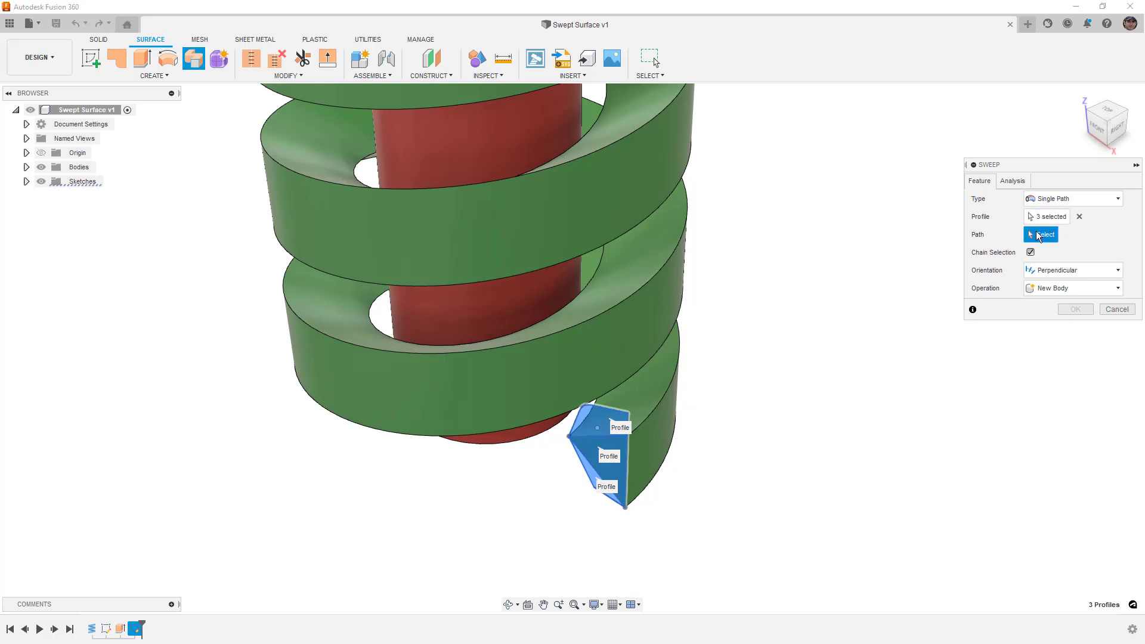
click(587, 297)
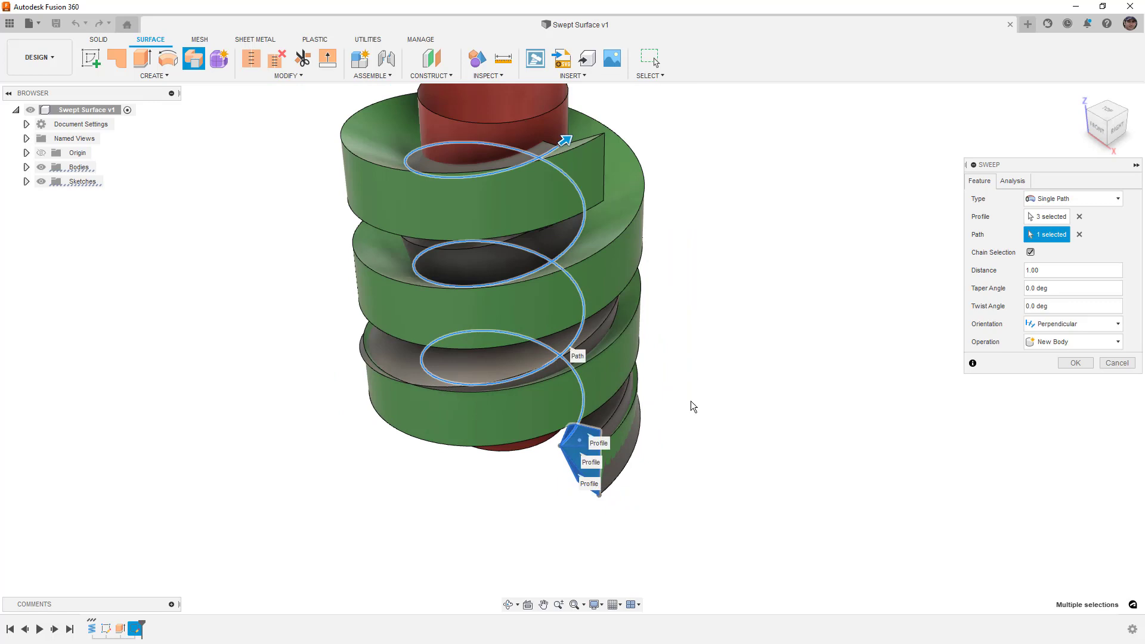
shift+middle_drag(689, 404, 584, 388)
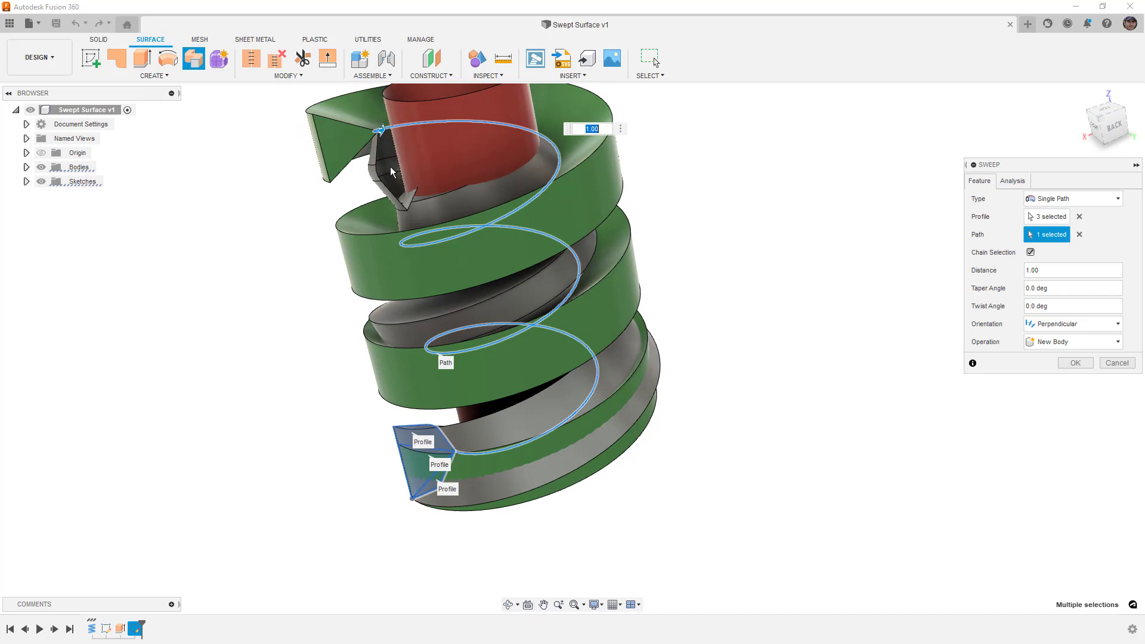
Set the sweep orientation to Parallel and inspect the preview from above and from the back
click(1058, 324)
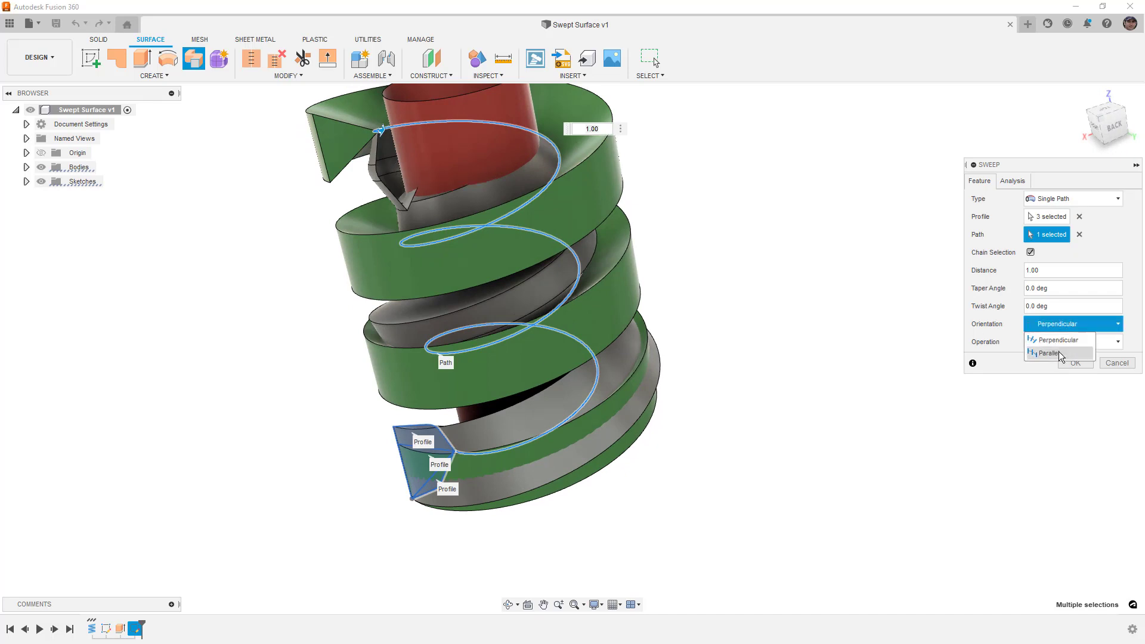
click(1060, 356)
shift+middle_drag(856, 355, 886, 367)
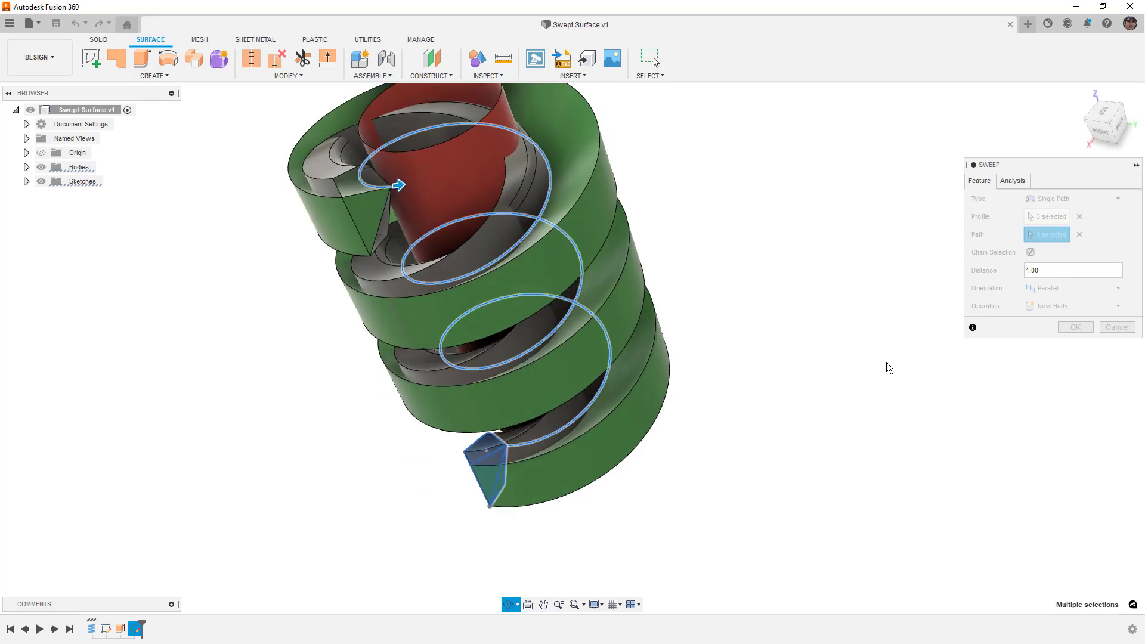
click(1103, 113)
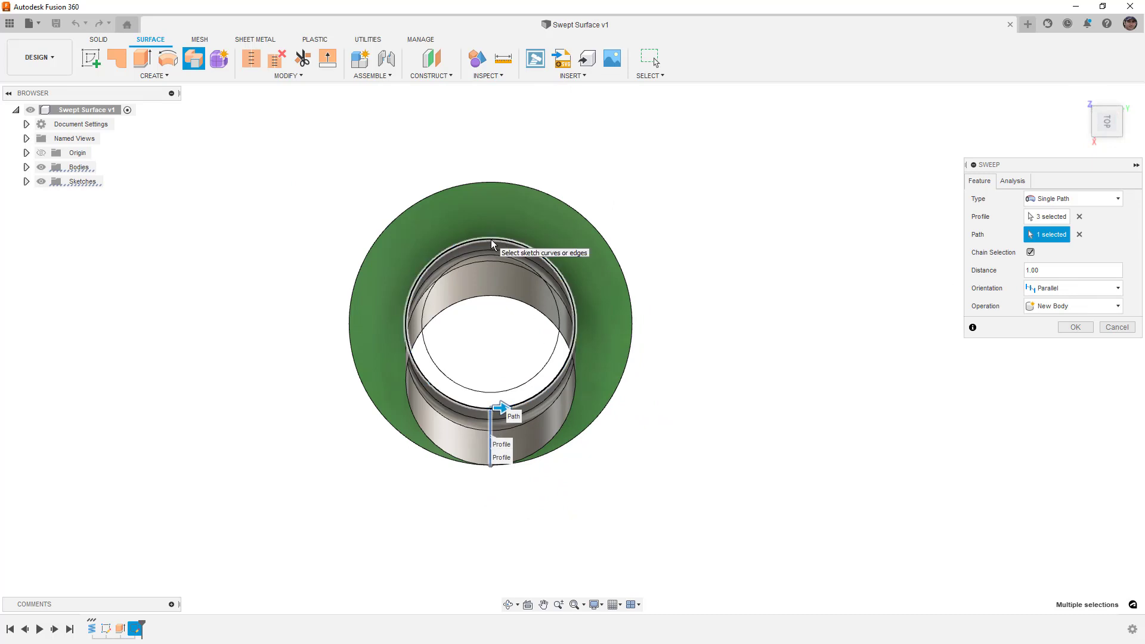
shift+middle_drag(517, 343, 501, 232)
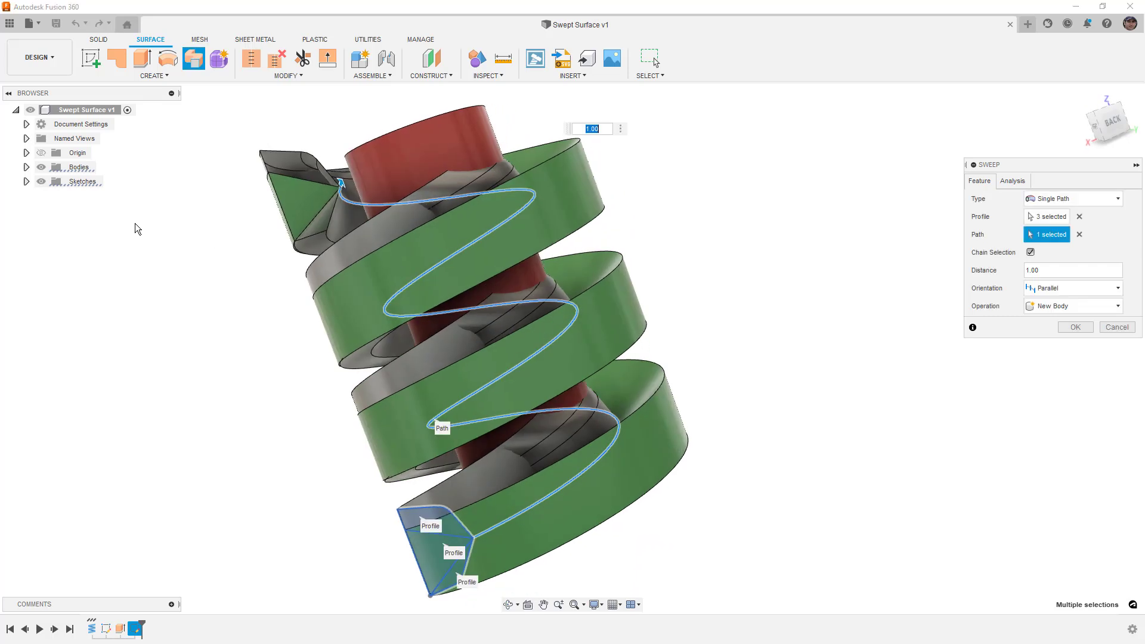
Hide the green coil Body1 and set the sweep orientation to Perpendicular
click(27, 167)
click(51, 181)
shift+middle_drag(185, 256, 335, 332)
click(1066, 288)
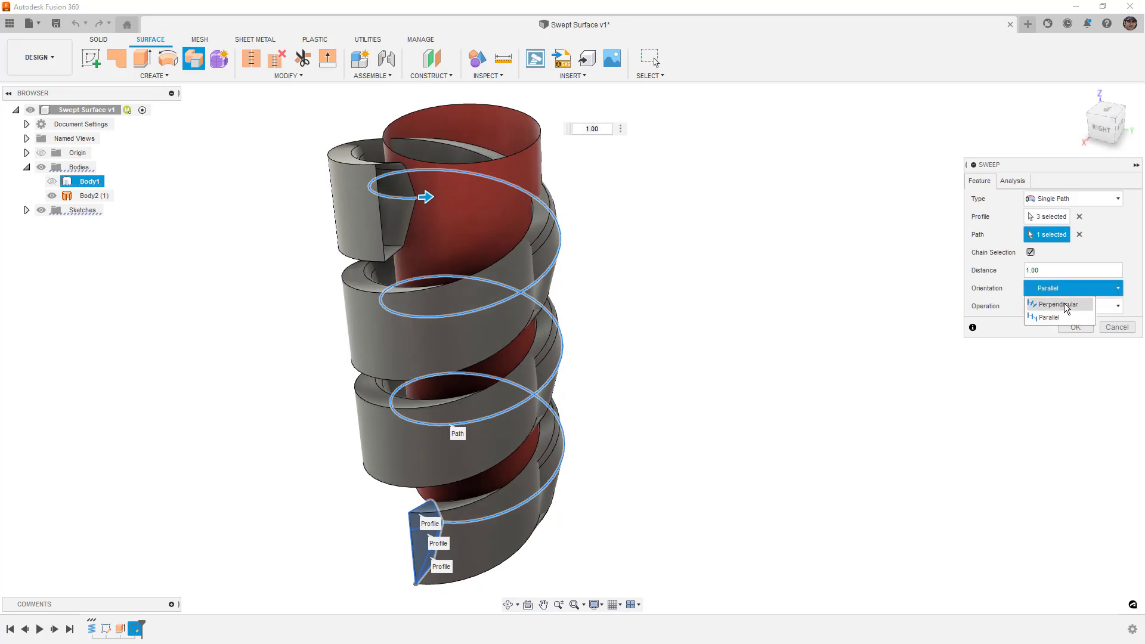
click(1059, 304)
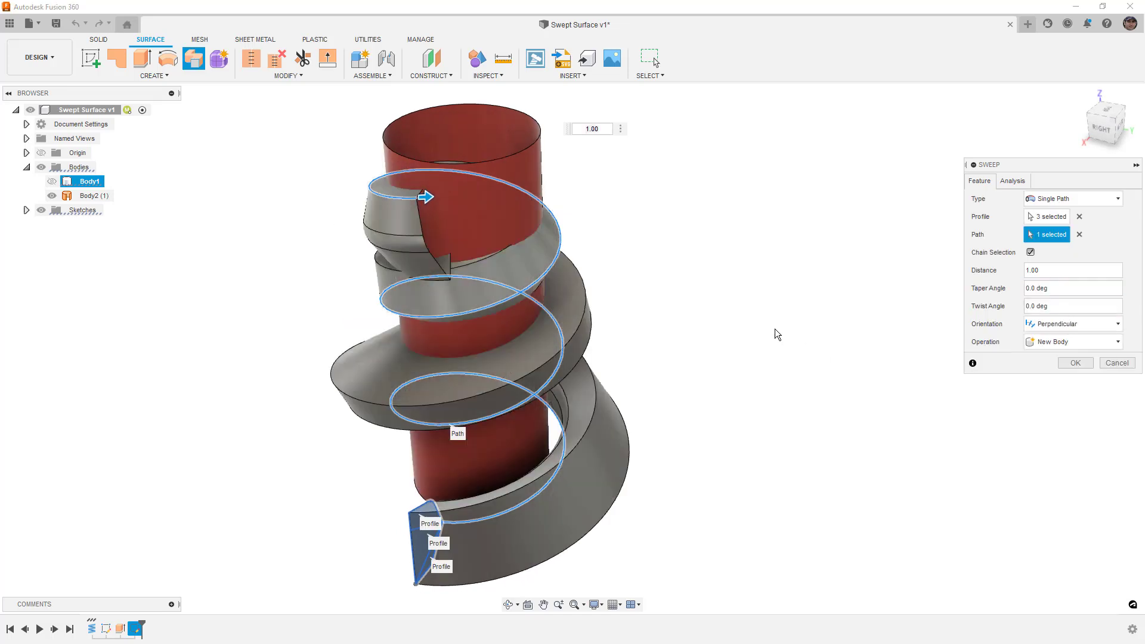
Try a sweep twist angle of 180 degrees, followed by 360 degrees
click(1066, 307)
text(180)
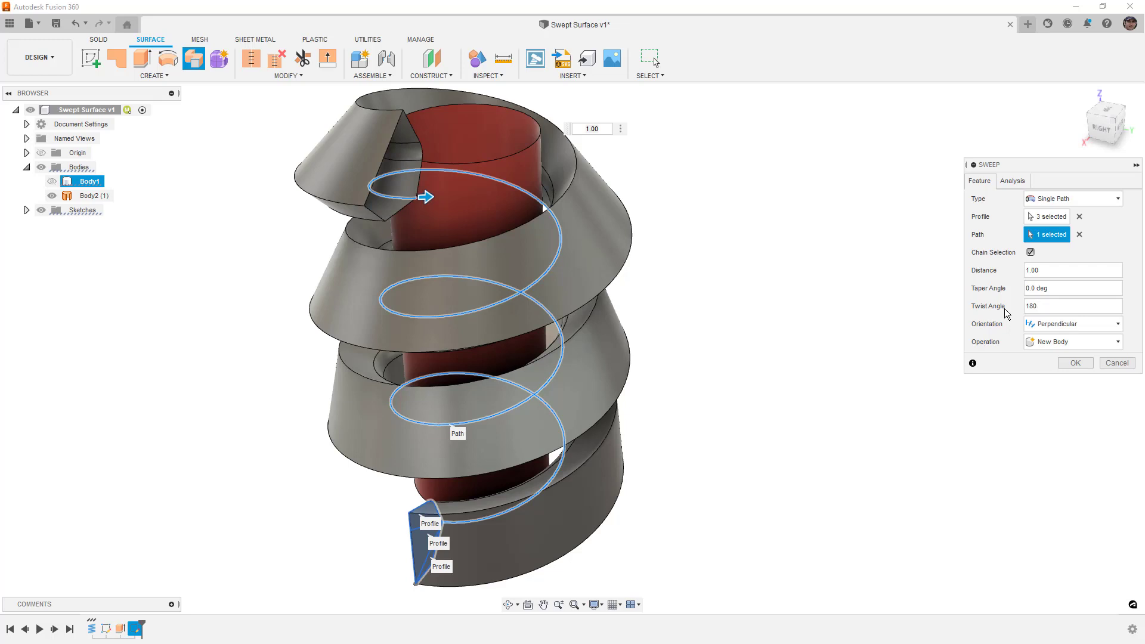
click(1006, 311)
text(360)
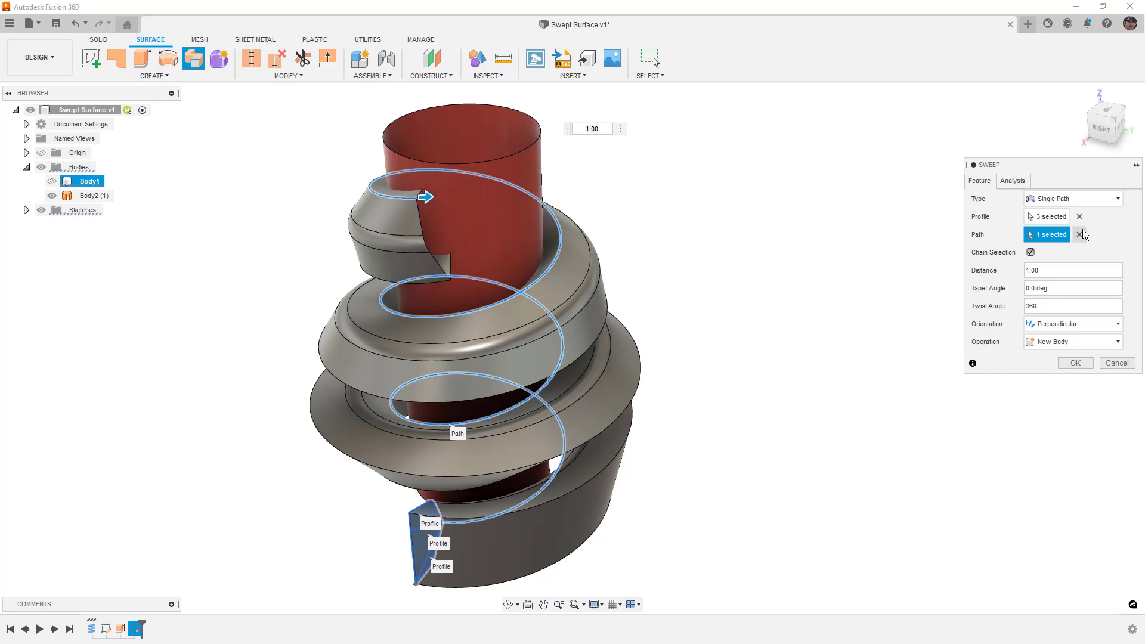
Change the sweep type to Path + Guide Rail, show Body1, and use its outer lower helical edge as the guide rail
click(1076, 199)
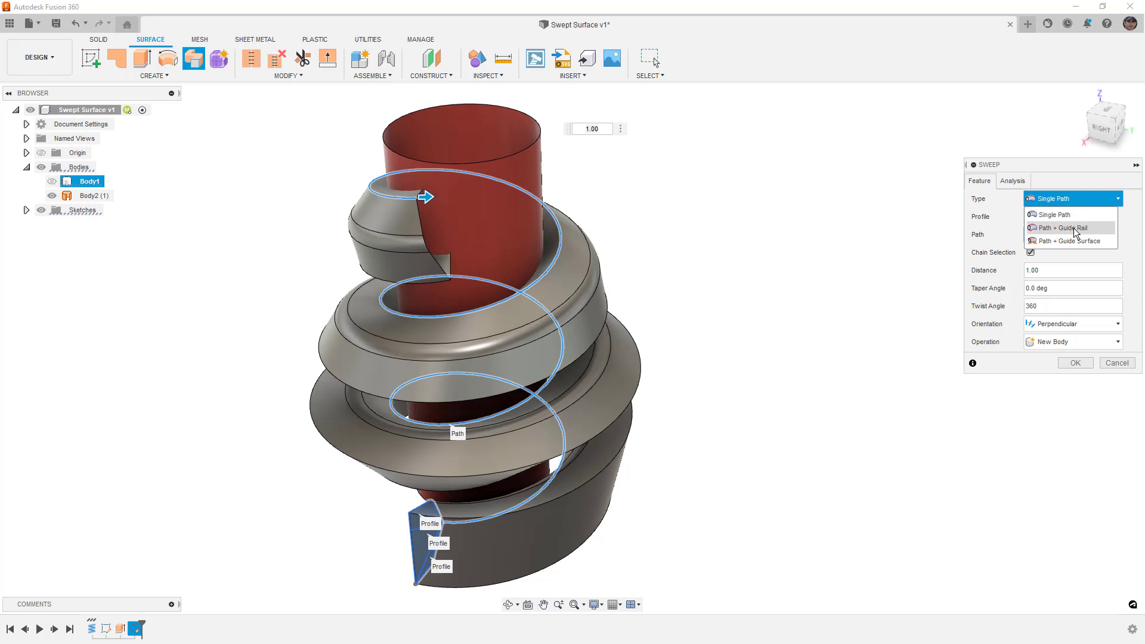
click(1076, 228)
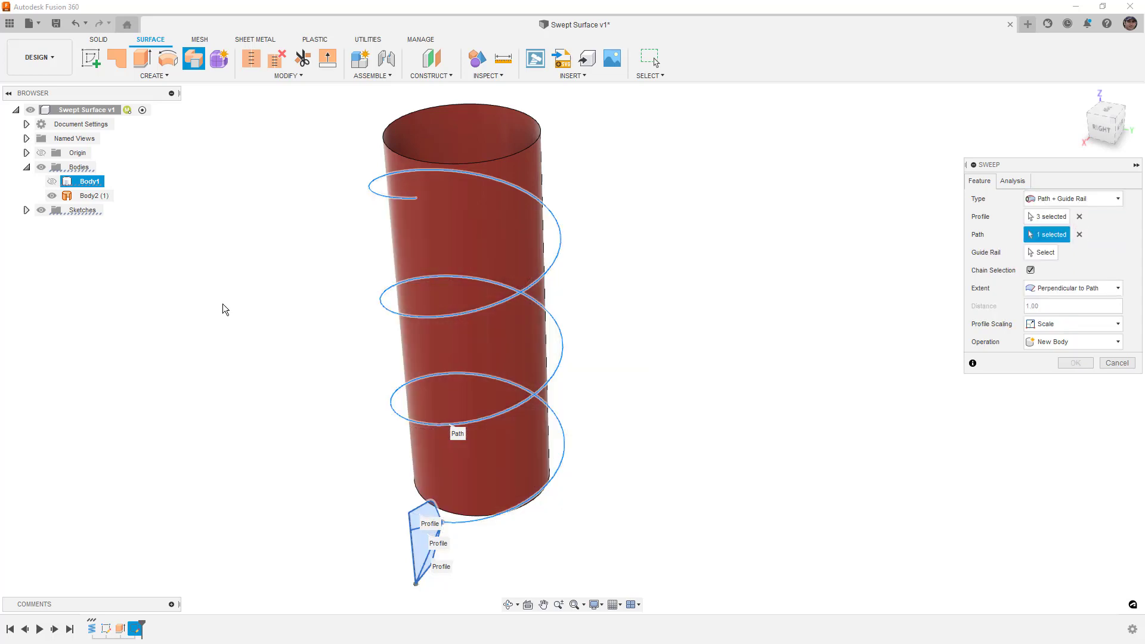
click(51, 181)
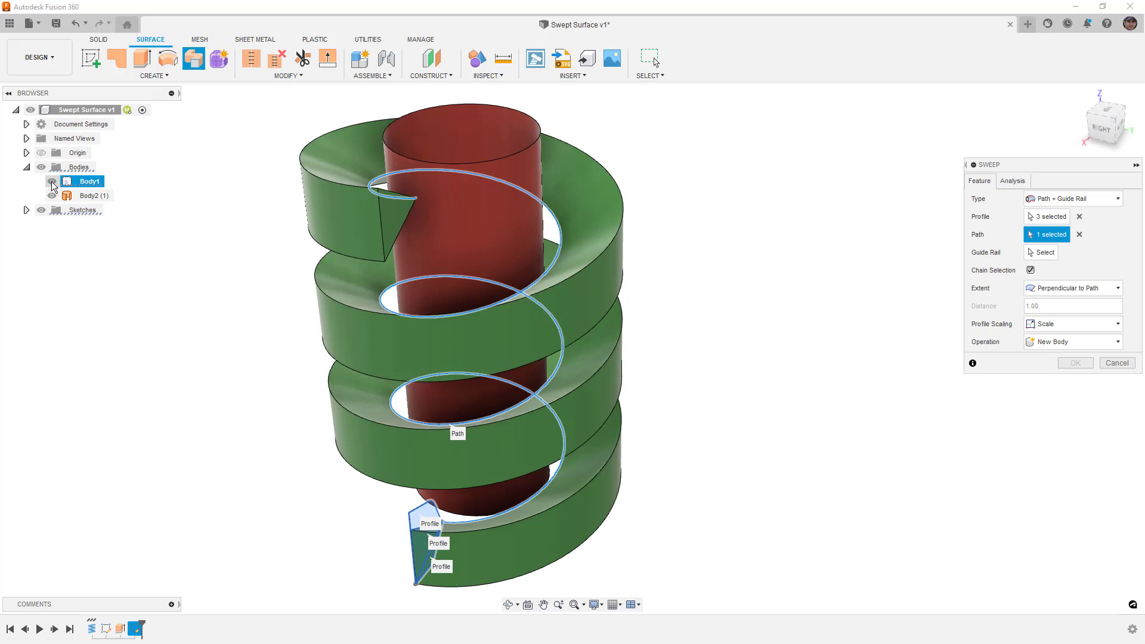
shift+middle_drag(292, 360, 376, 343)
shift+middle_drag(450, 417, 583, 498)
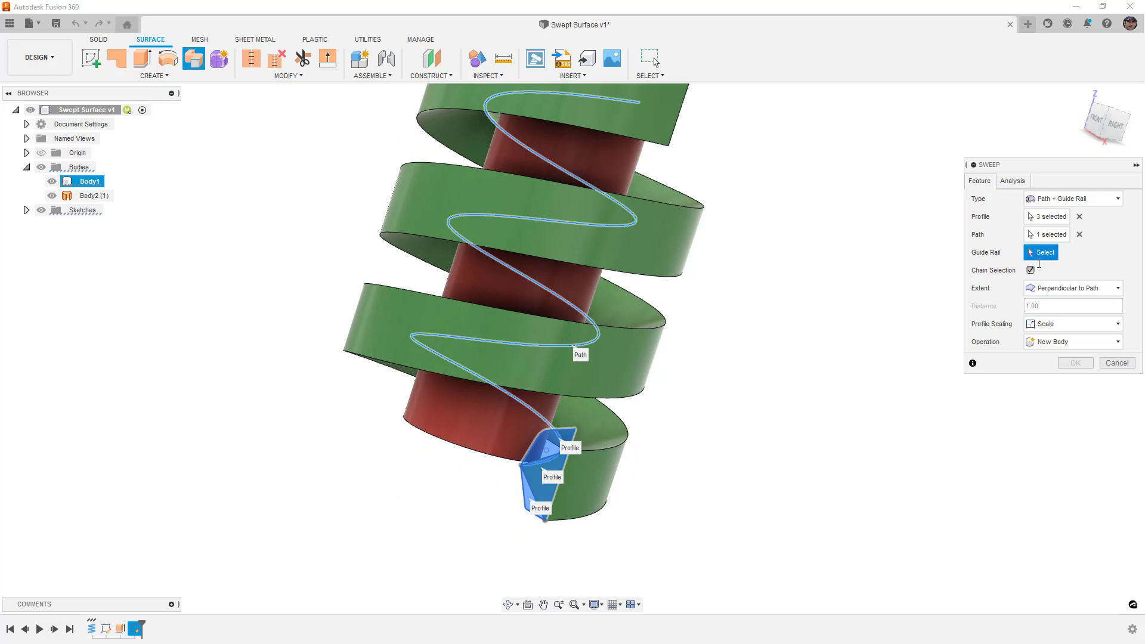
click(598, 518)
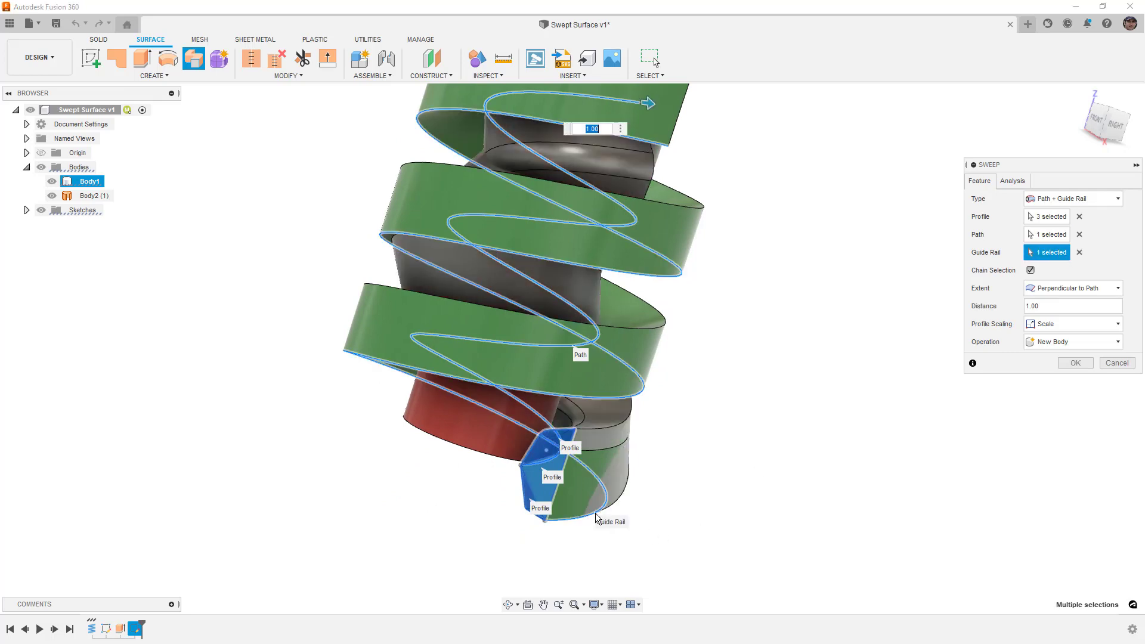
shift+middle_drag(663, 374, 668, 418)
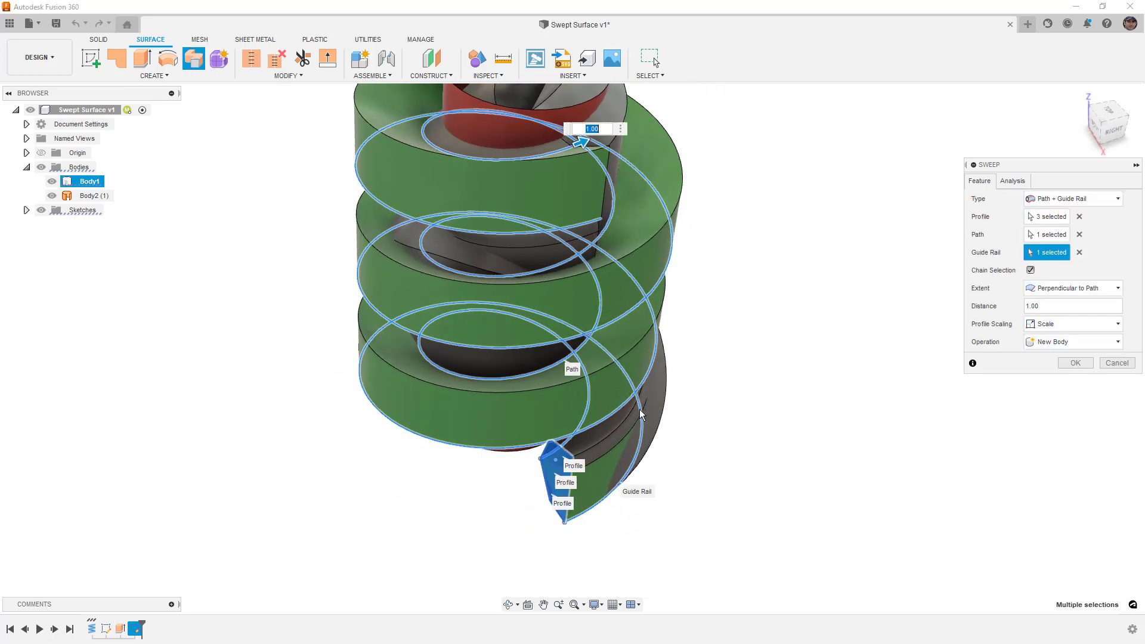
Hide the green coil Body1 to inspect the guide rail sweep preview
click(52, 181)
scroll(334, 406, down, 3)
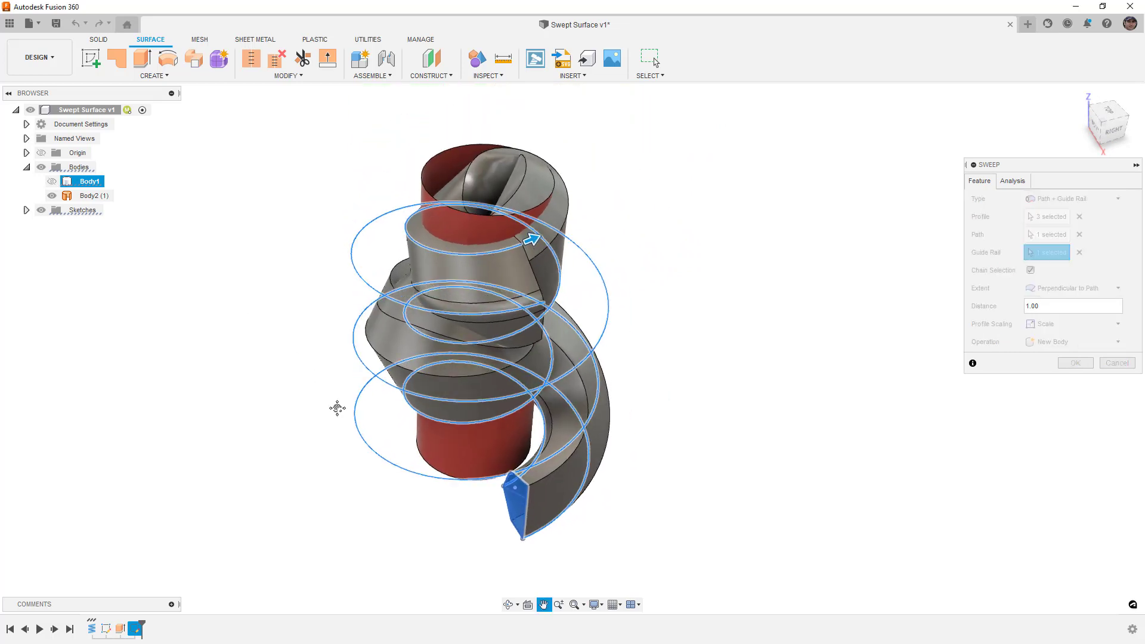
shift+middle_drag(346, 445, 322, 455)
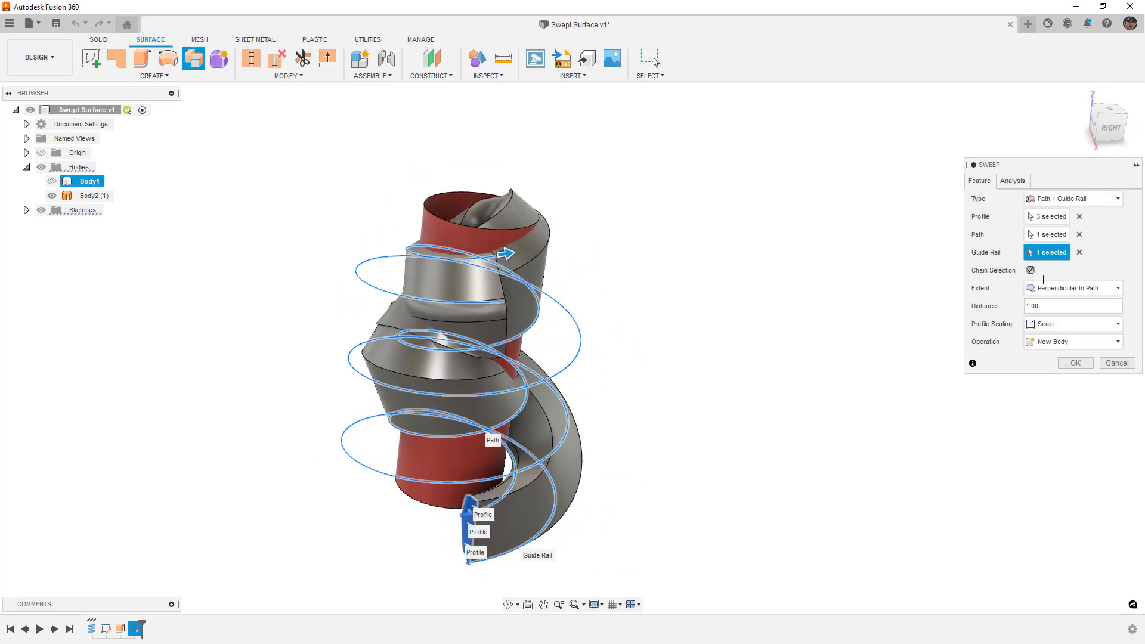
Compare the Perpendicular to Path and Full Extents options for the sweep, ending on Full Extents
click(1073, 288)
click(1074, 318)
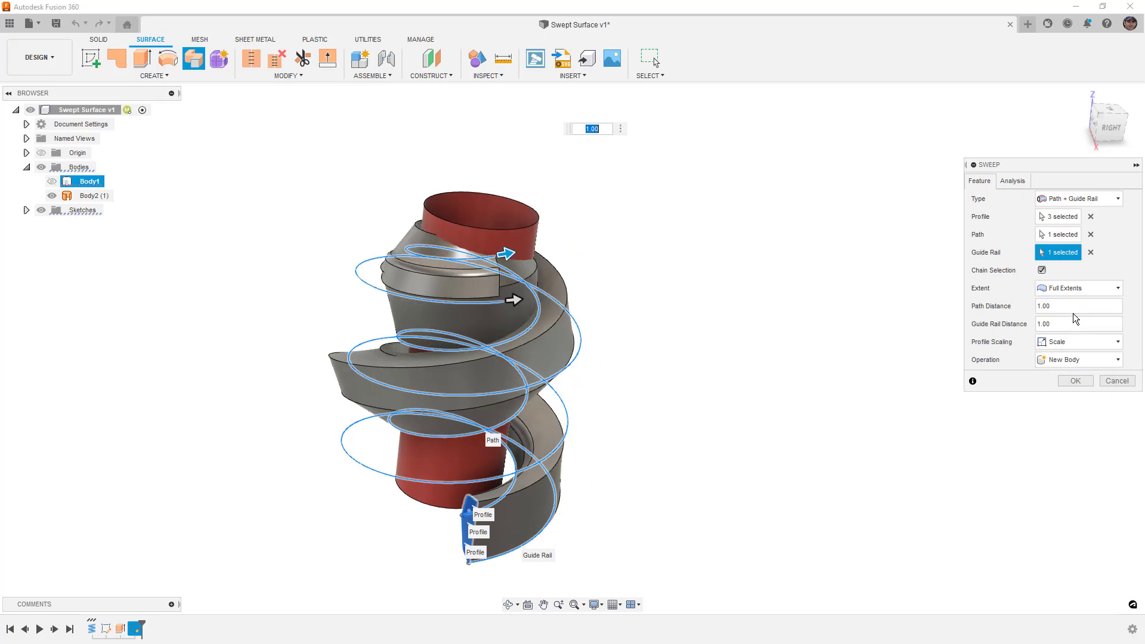
click(1075, 288)
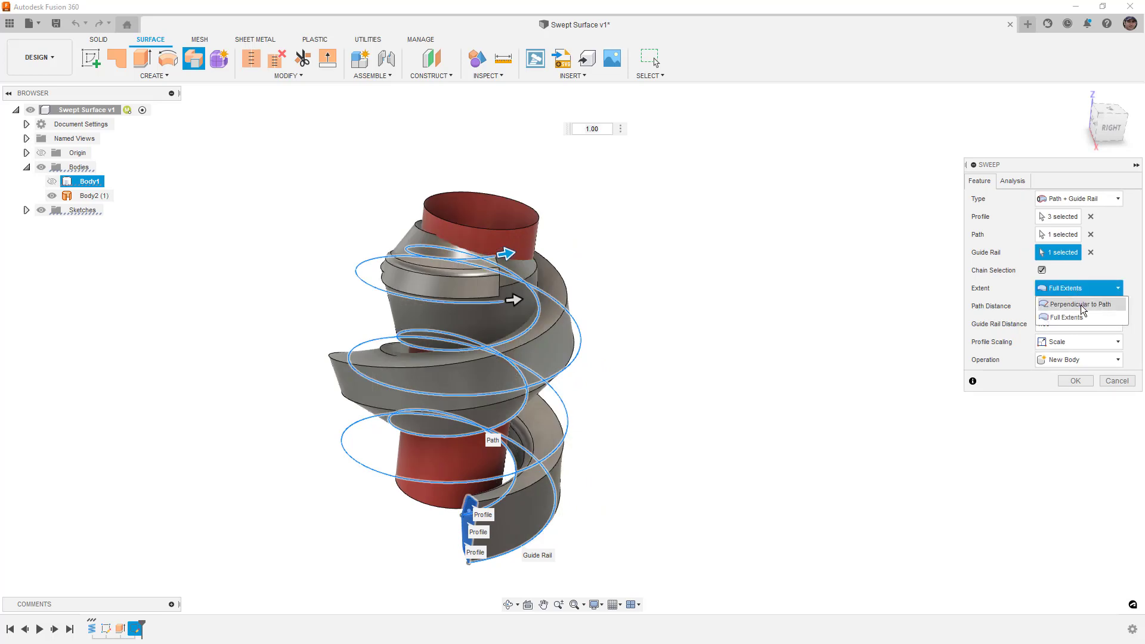
click(1080, 303)
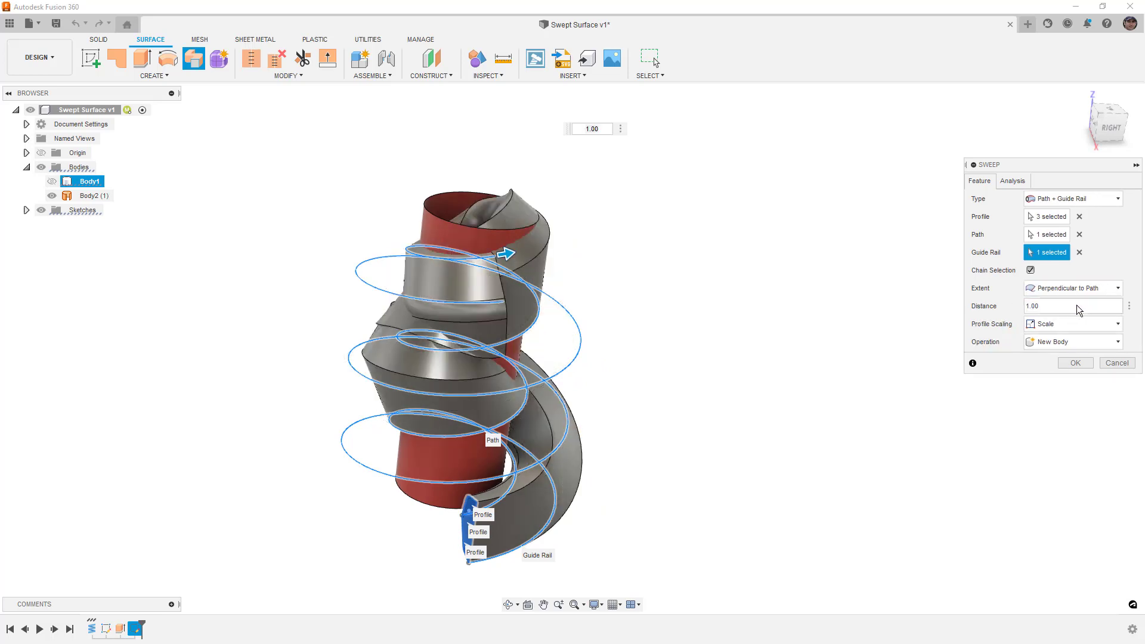
click(1079, 290)
click(1076, 317)
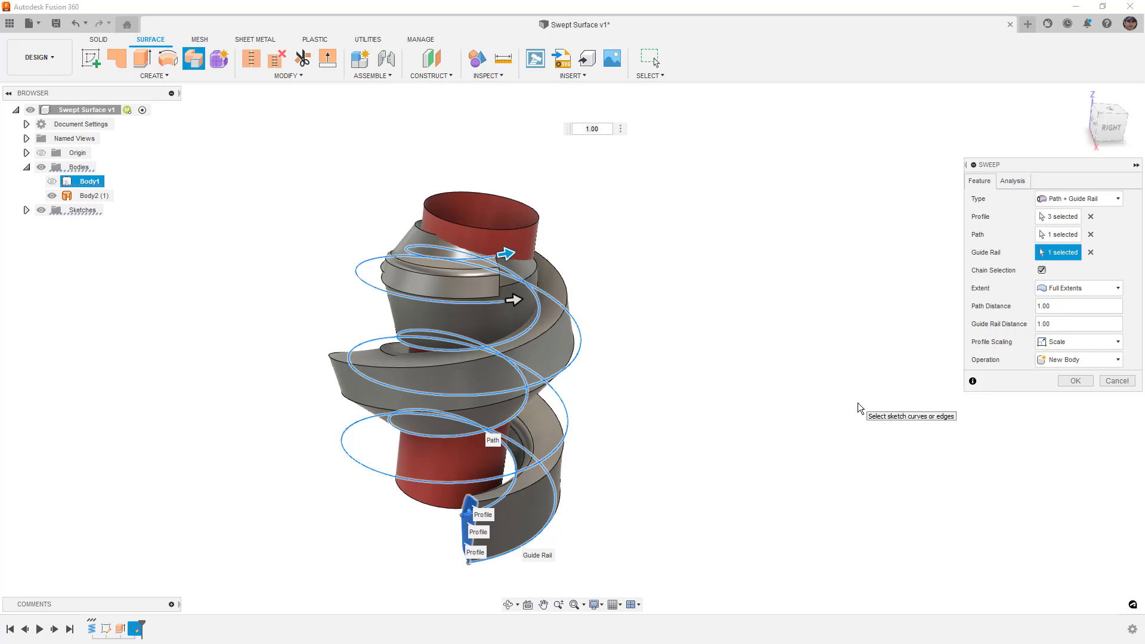
Switch the sweep to Path + Guide Surface, use the red cylinder as the guide surface, and create it as a new body
click(1102, 198)
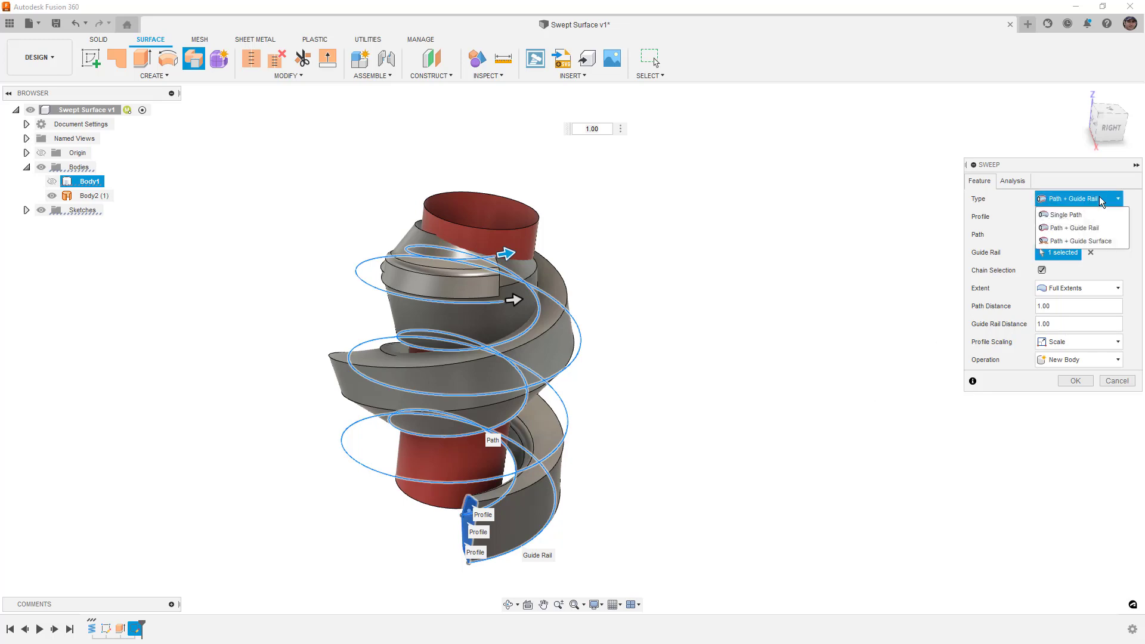
click(1101, 241)
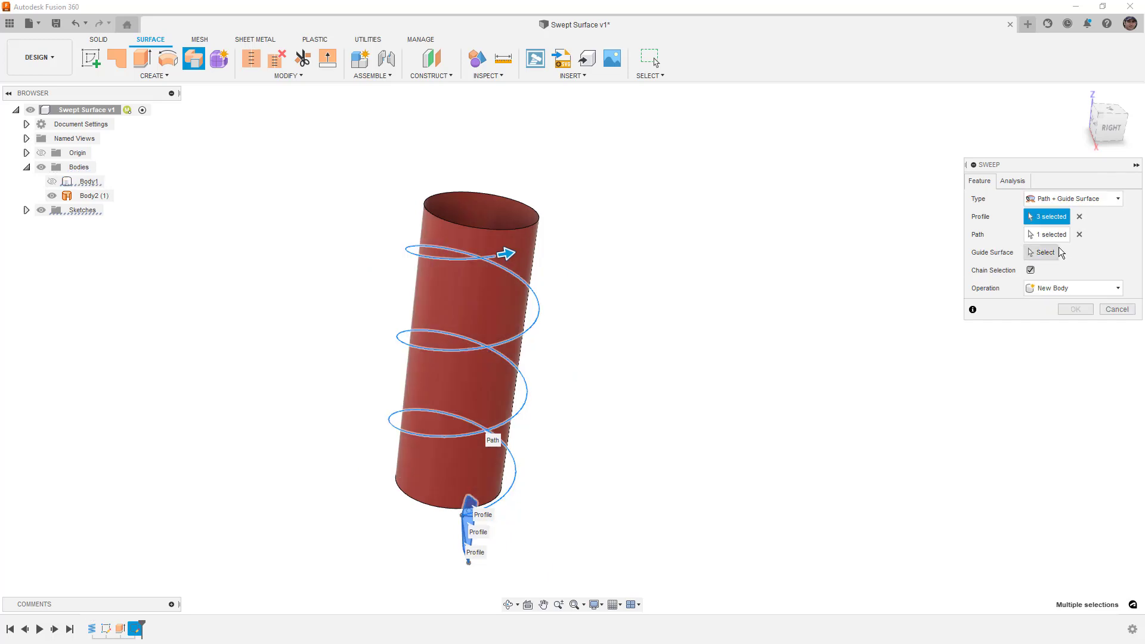
click(1040, 253)
click(530, 248)
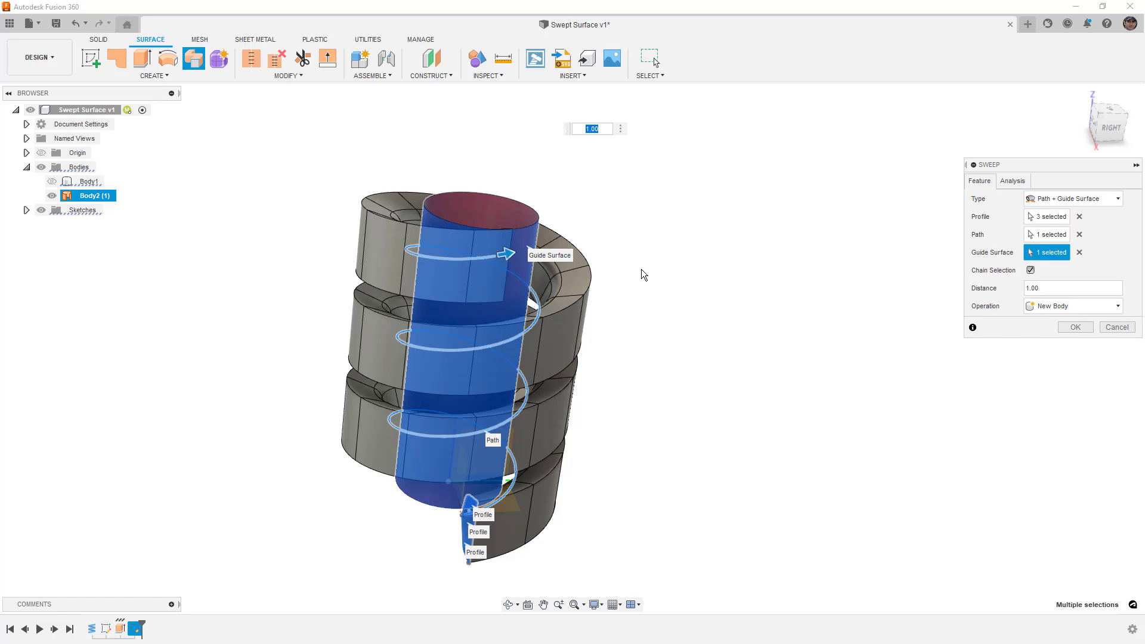
shift+middle_drag(628, 248, 620, 325)
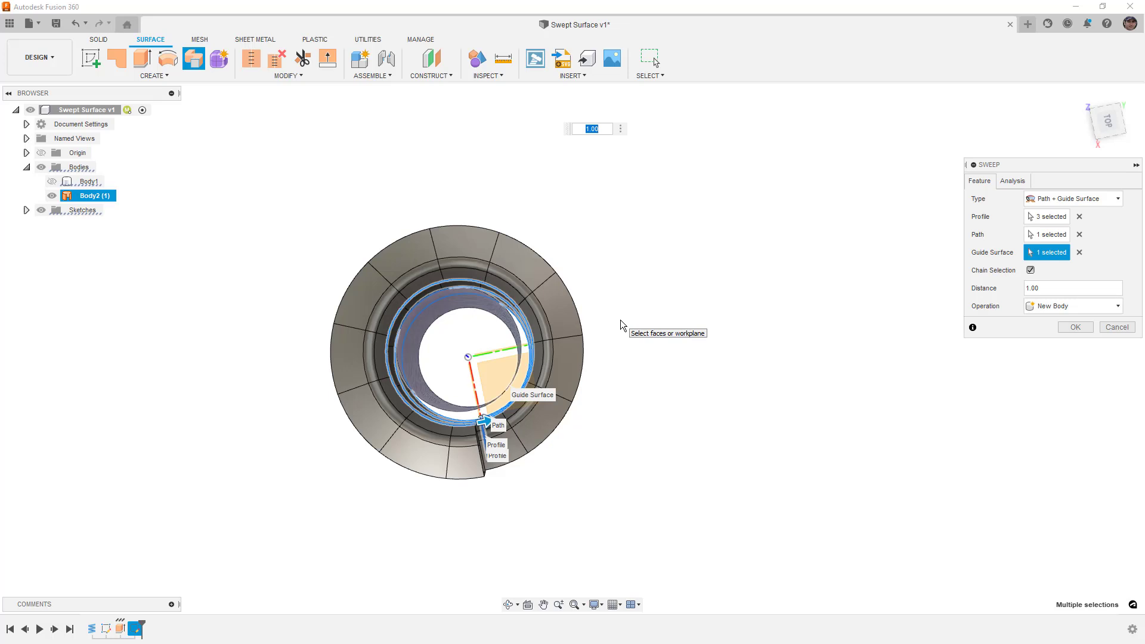
shift+middle_drag(647, 391, 654, 362)
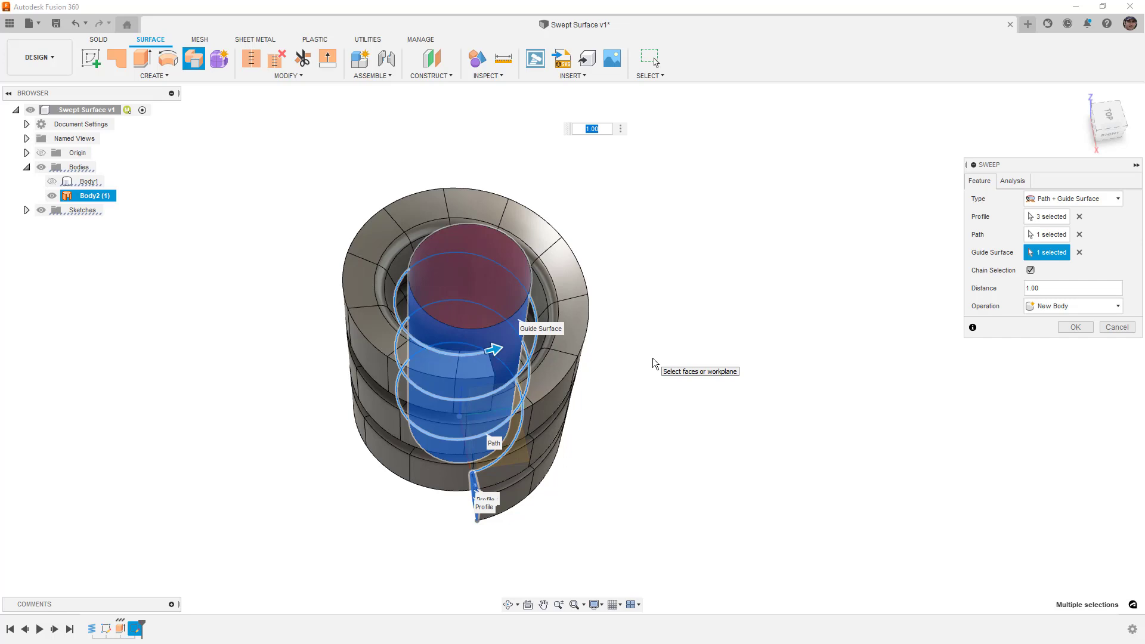
mouse_move(710, 317)
shift+middle_down()
mouse_move(697, 322)
mouse_move(701, 339)
mouse_move(700, 304)
shift+middle_up()
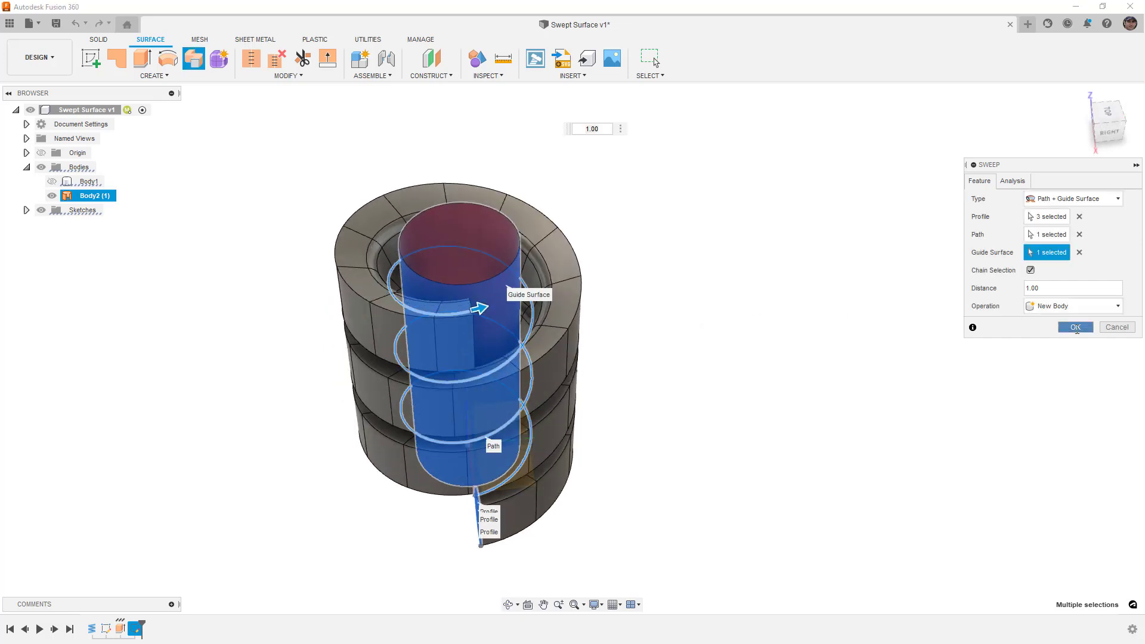
click(1074, 327)
Hide the red cylinder Body2 and examine the faces and end profile of the swept coil Body3
click(52, 196)
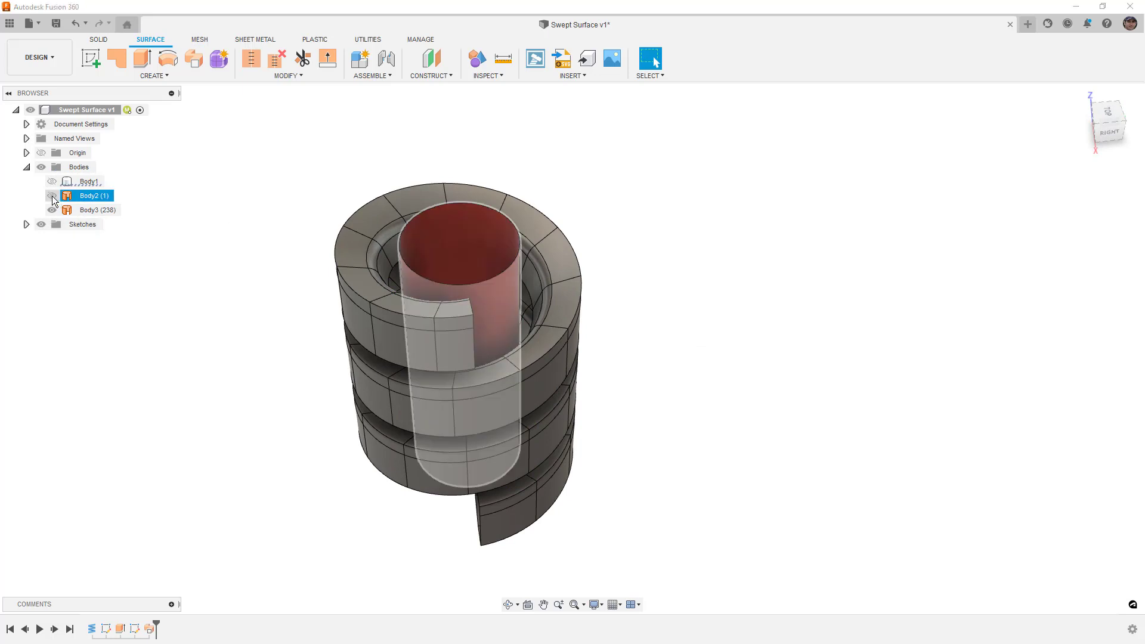
click(90, 210)
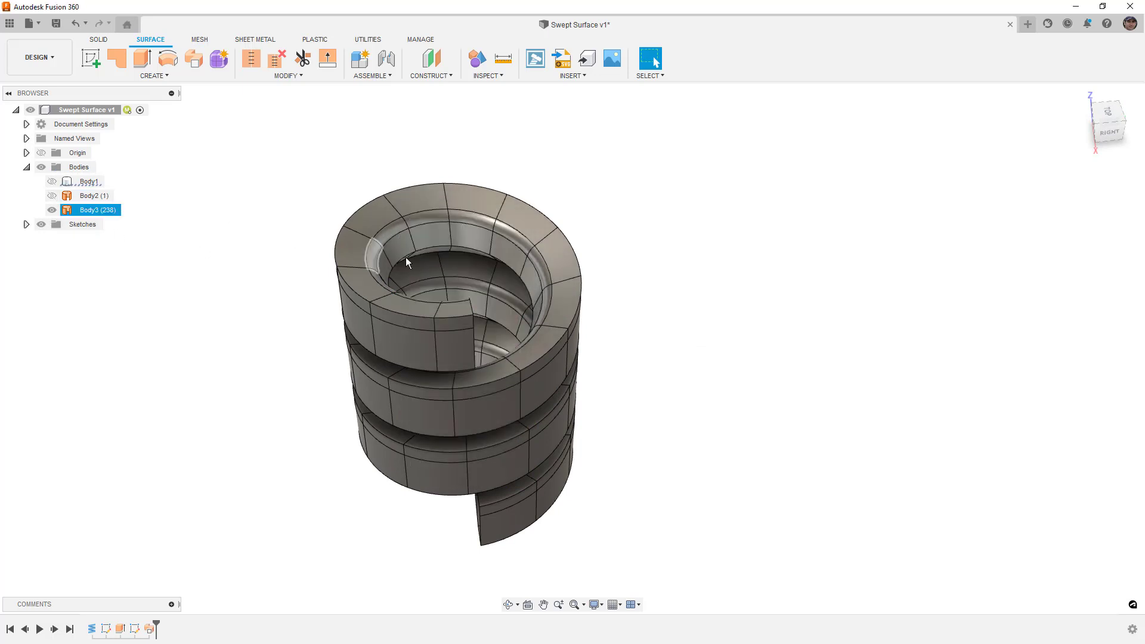
scroll(529, 248, up, 5)
mouse_move(536, 238)
shift+middle_down()
mouse_move(546, 230)
mouse_move(659, 241)
mouse_move(637, 264)
mouse_move(652, 306)
mouse_move(651, 246)
shift+middle_up()
key(Escape)
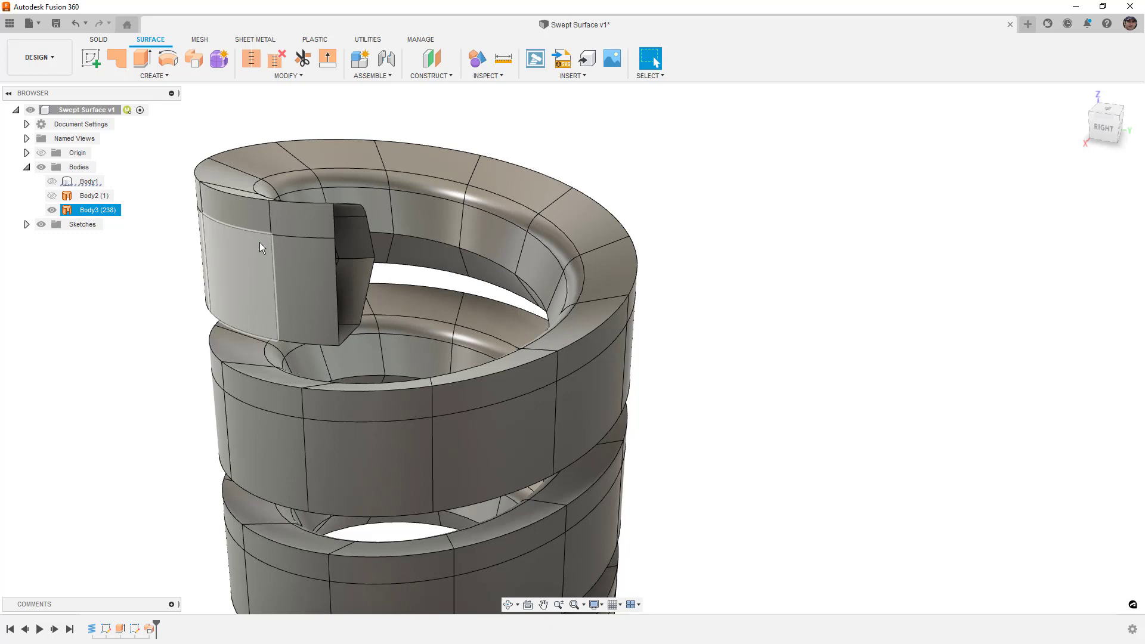
scroll(675, 199, down, 3)
shift+middle_drag(710, 257, 710, 296)
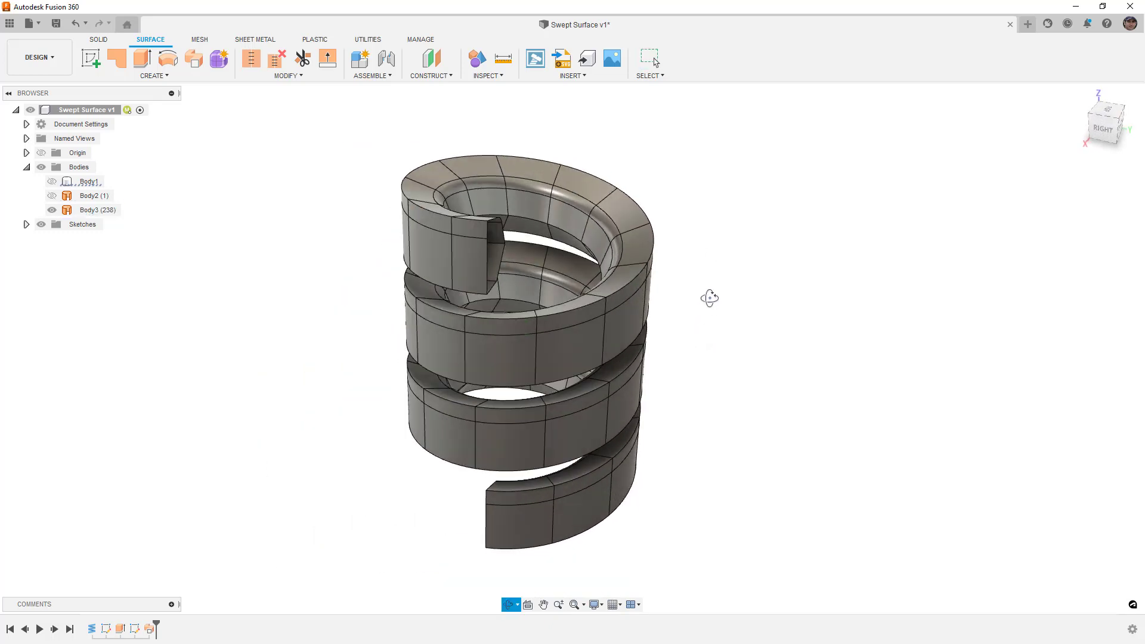